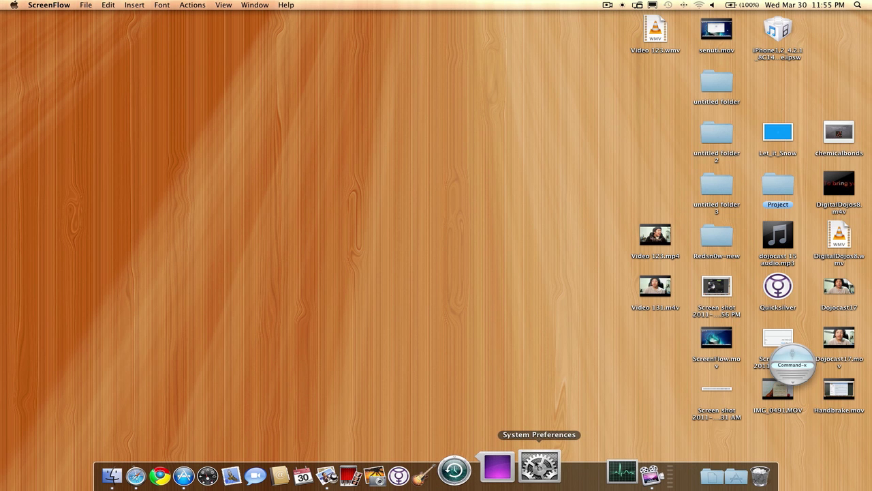
Step: Open Exposé & Spaces from the Dock's System Preferences and show its Exposé tab
{"action": "left_click", "coordinate": [537, 468]}
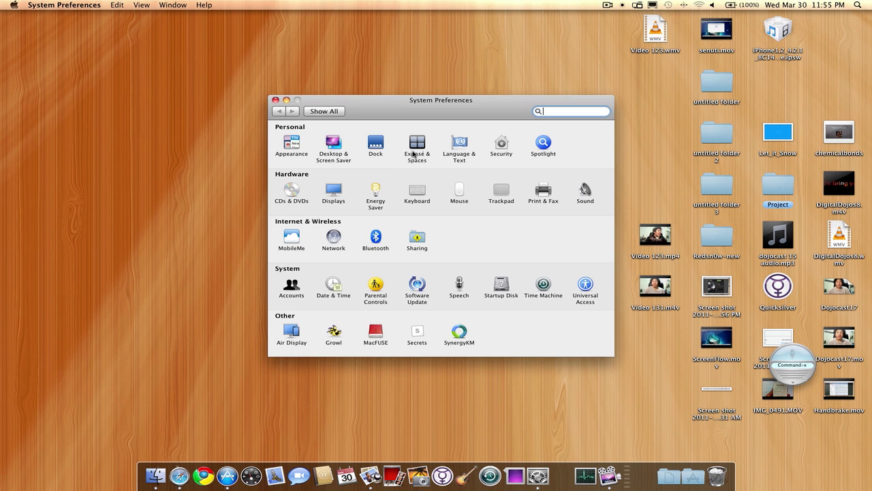
{"action": "left_click", "coordinate": [413, 154]}
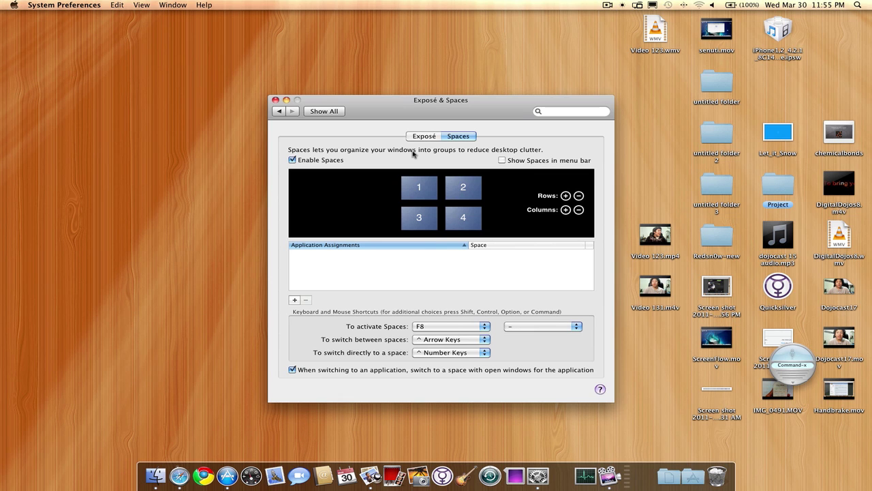
{"action": "left_click_drag", "start_coordinate": [459, 114], "coordinate": [435, 113]}
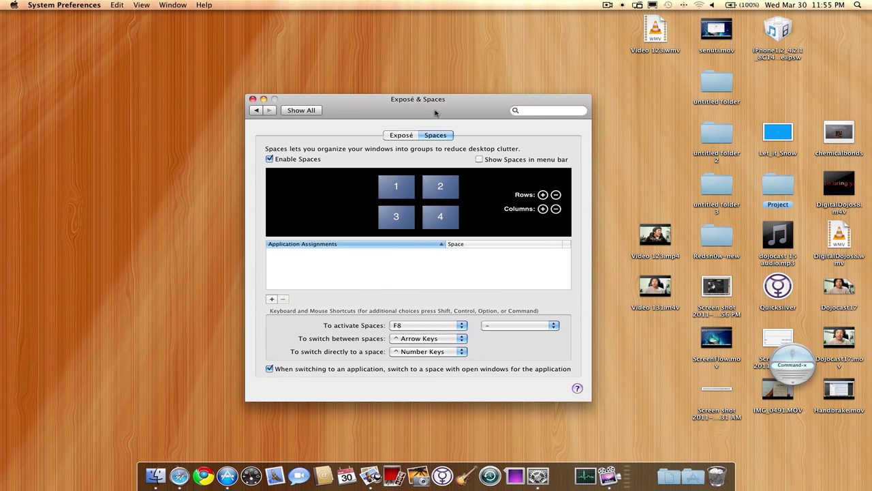
{"action": "left_click", "coordinate": [414, 136]}
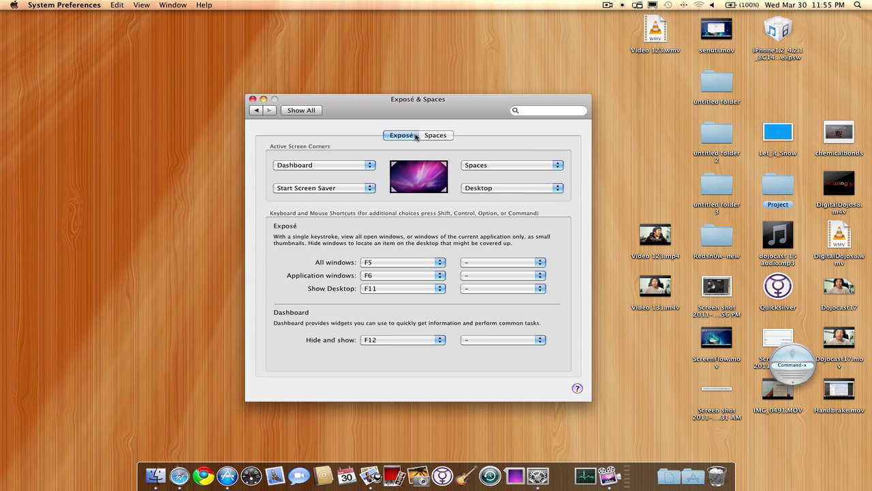
{"action": "key", "text": "super+Tab"}
{"action": "key", "text": "super+Tab"}
{"action": "key", "text": "super+Tab"}
{"action": "key", "text": "super+Tab"}
{"action": "key", "text": "super+Tab"}
{"action": "key", "text": "super+Tab"}
{"action": "key", "text": "super+Tab"}
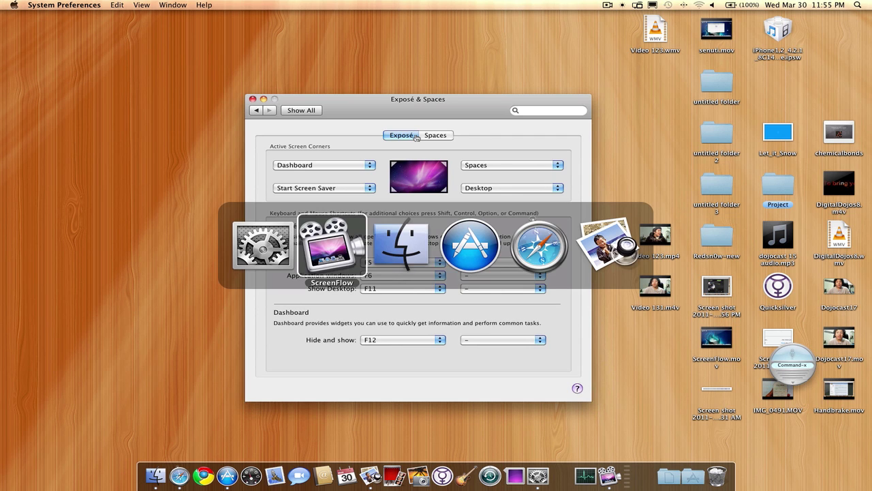
{"action": "key", "text": "super+Tab"}
{"action": "key", "text": "super+Tab"}
{"action": "key", "text": "super+Tab"}
{"action": "key", "text": "super+Tab"}
{"action": "key", "text": "super+Tab"}
{"action": "key", "text": "super+Tab"}
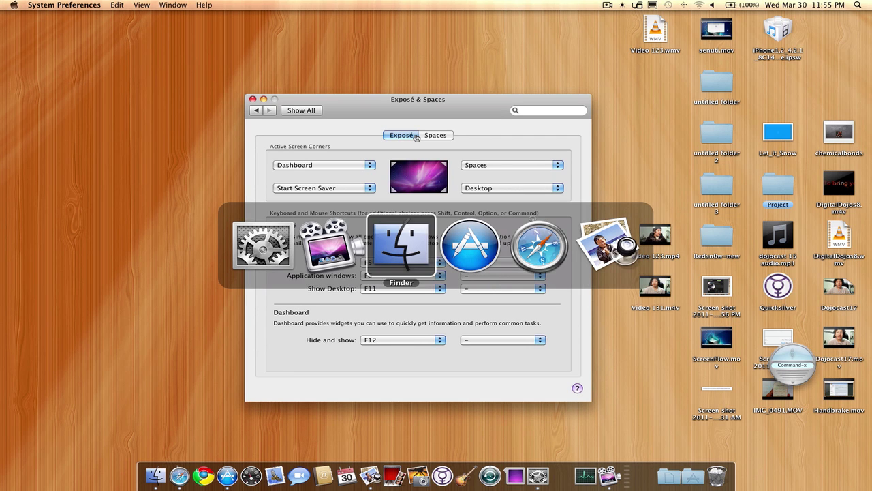
{"action": "key", "text": "super+Tab"}
{"action": "key", "text": "super+Tab"}
{"action": "key", "text": "super+Tab"}
{"action": "key", "text": "super+Tab"}
{"action": "key", "text": "super+Tab"}
{"action": "key", "text": "super+Tab"}
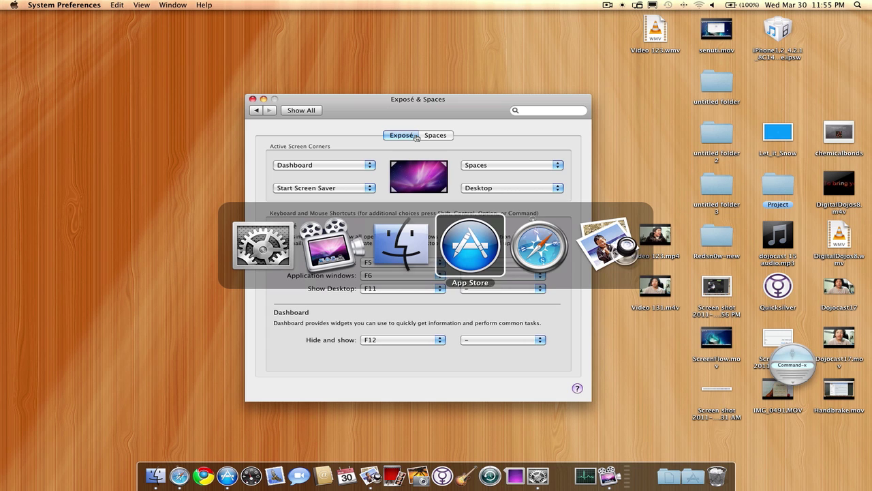
{"action": "key", "text": "super+Tab"}
{"action": "key", "text": "super+Tab"}
{"action": "key", "text": "super+Tab"}
{"action": "key", "text": "super+Tab"}
{"action": "key", "text": "super+Tab"}
{"action": "key", "text": "super+Tab"}
{"action": "key", "text": "super+Tab"}
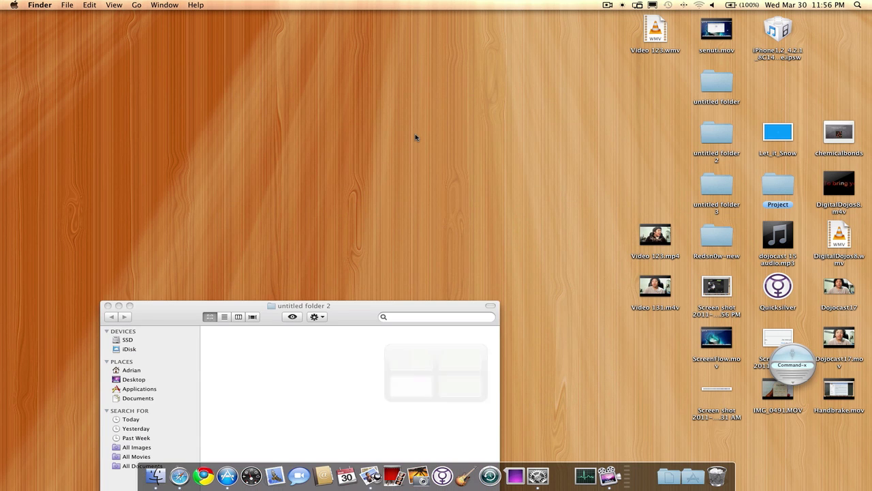
{"action": "key", "text": "super+Tab"}
{"action": "key", "text": "super+Tab"}
{"action": "key", "text": "super+Tab"}
{"action": "key", "text": "super+Tab"}
{"action": "key", "text": "super+Tab"}
{"action": "key", "text": "super+Tab"}
{"action": "key", "text": "super+Tab"}
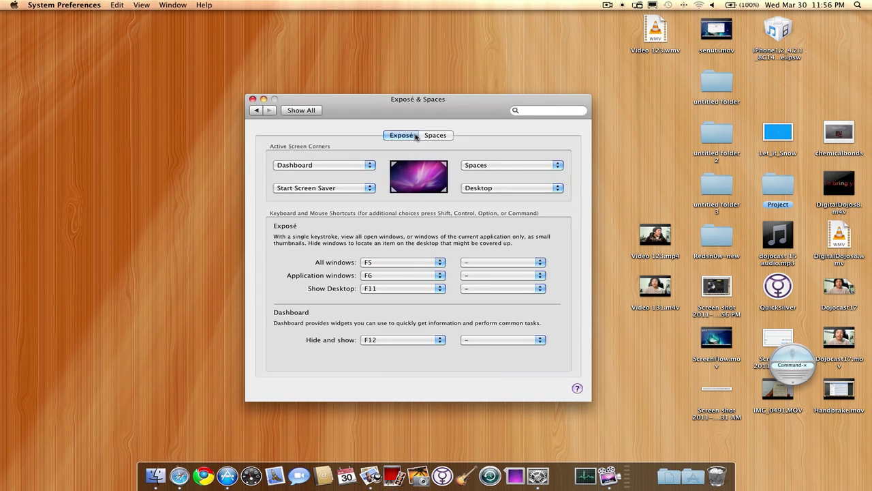
{"action": "left_click", "coordinate": [504, 168]}
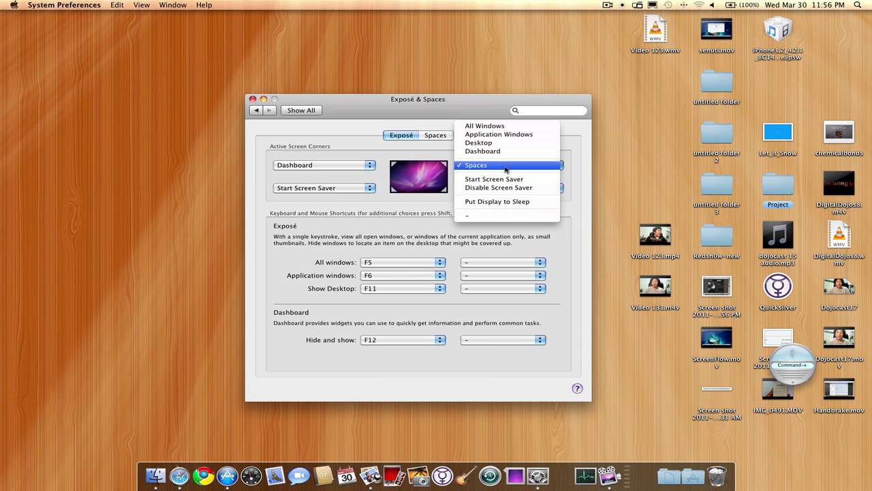
{"action": "left_click", "coordinate": [505, 165]}
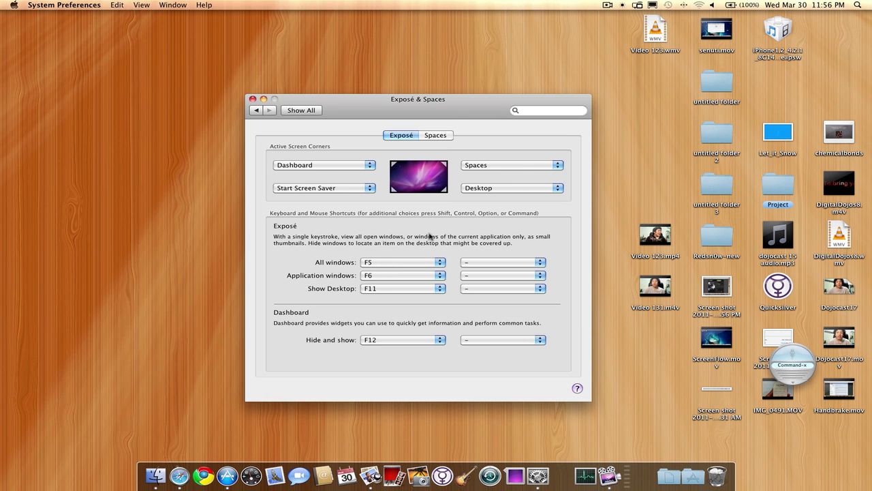
{"action": "key", "text": "F5"}
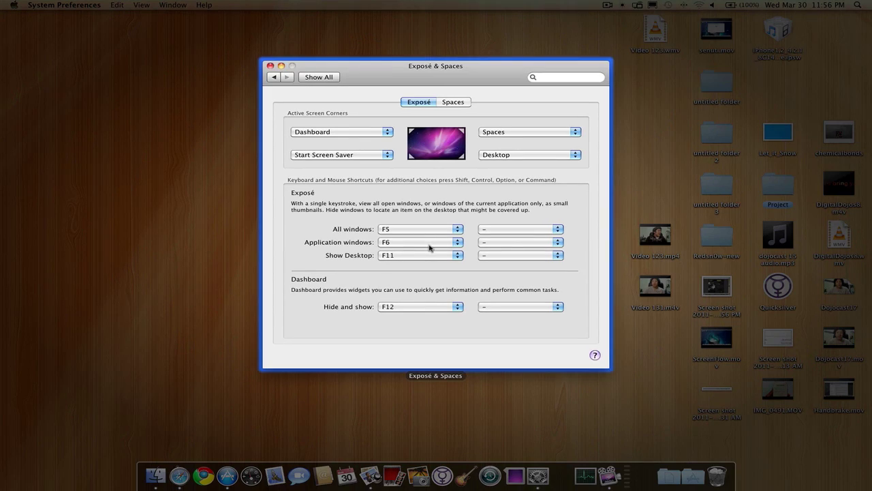
{"action": "key", "text": "F5"}
{"action": "key", "text": "F5"}
{"action": "key", "text": "F5"}
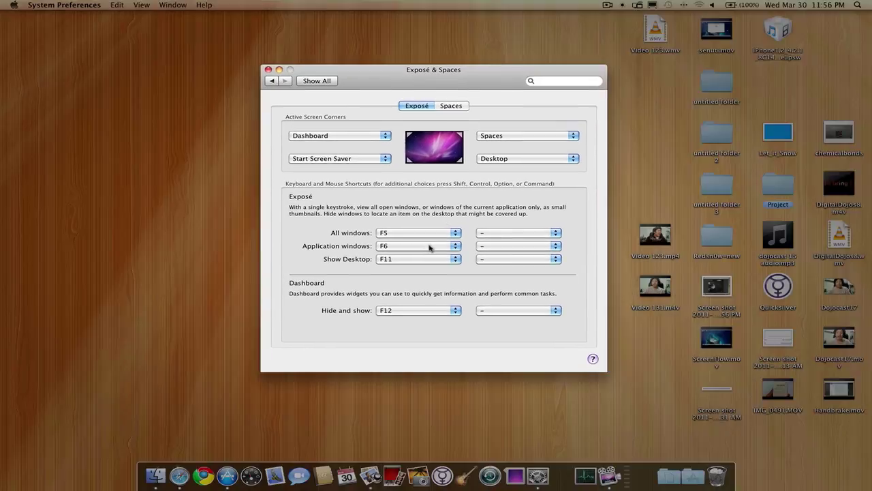
{"action": "key", "text": "F5"}
{"action": "key", "text": "F5"}
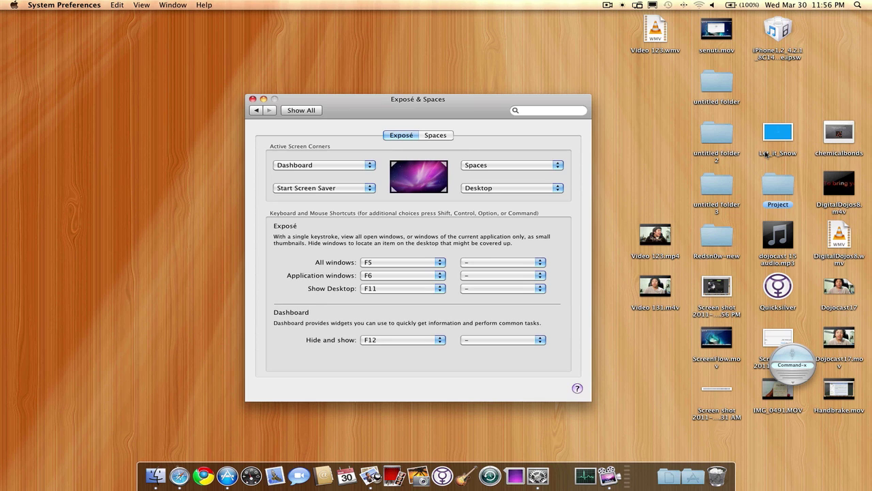
Step: Open the Redsn0w-new and Project folders from the desktop
{"action": "double_click", "coordinate": [719, 247]}
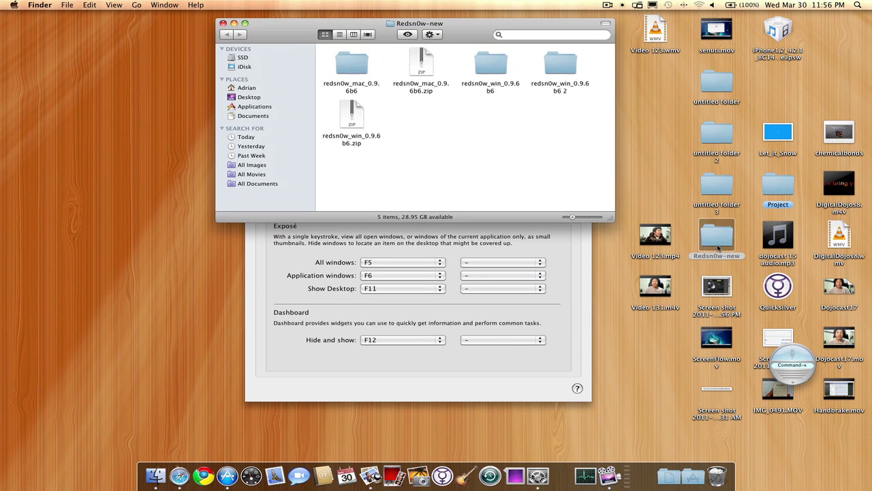
{"action": "left_click", "coordinate": [785, 196]}
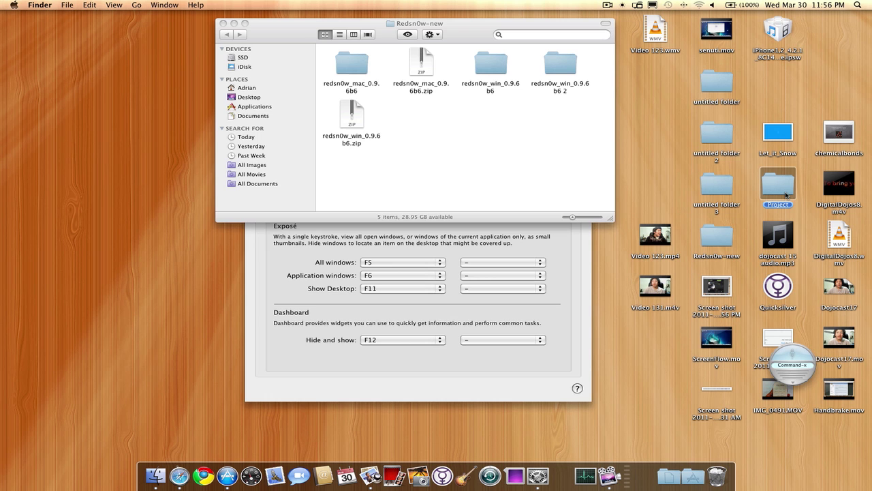
{"action": "double_click", "coordinate": [786, 195]}
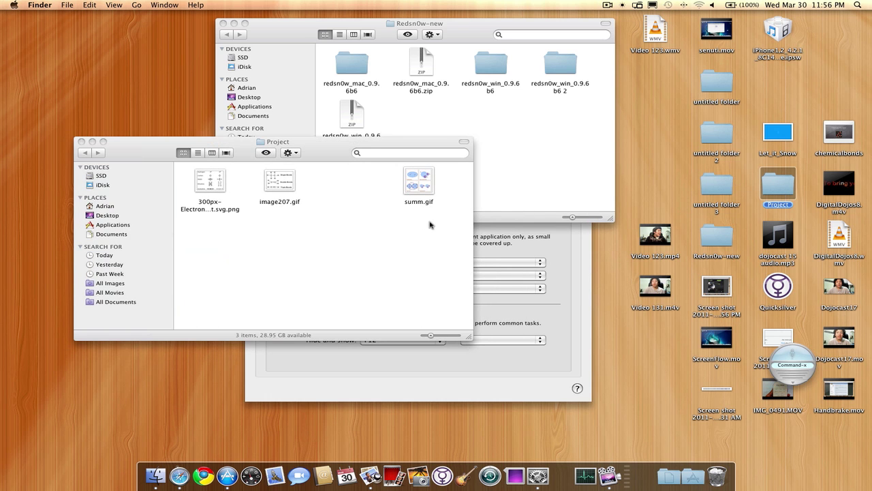
Step: Demonstrate the F9 all-windows and F6 application-windows Exposé views, ending with F5 spreading every window
{"action": "left_click", "coordinate": [463, 363]}
{"action": "key", "text": "F9"}
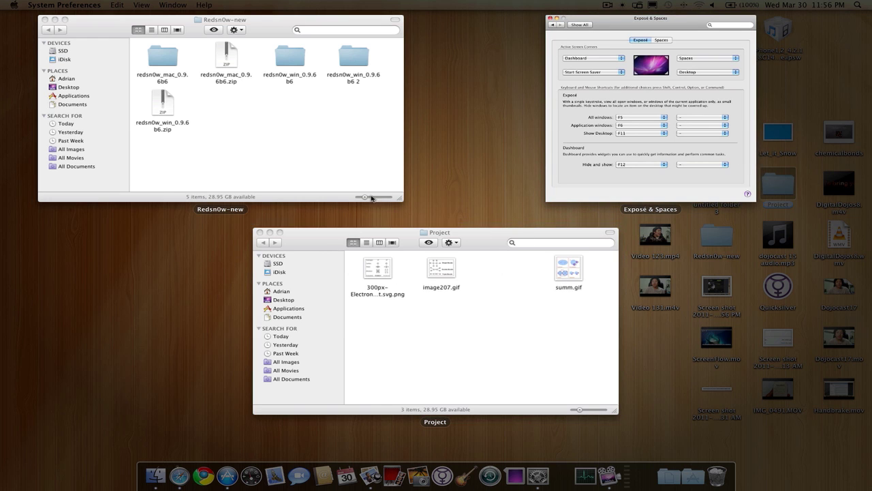
{"action": "left_click", "coordinate": [593, 174]}
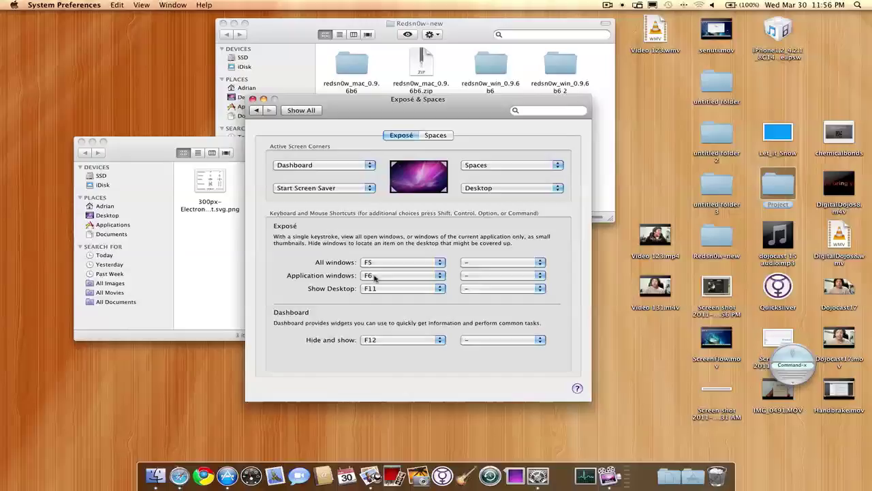
{"action": "key", "text": "F6"}
{"action": "key", "text": "F6"}
{"action": "key", "text": "F6"}
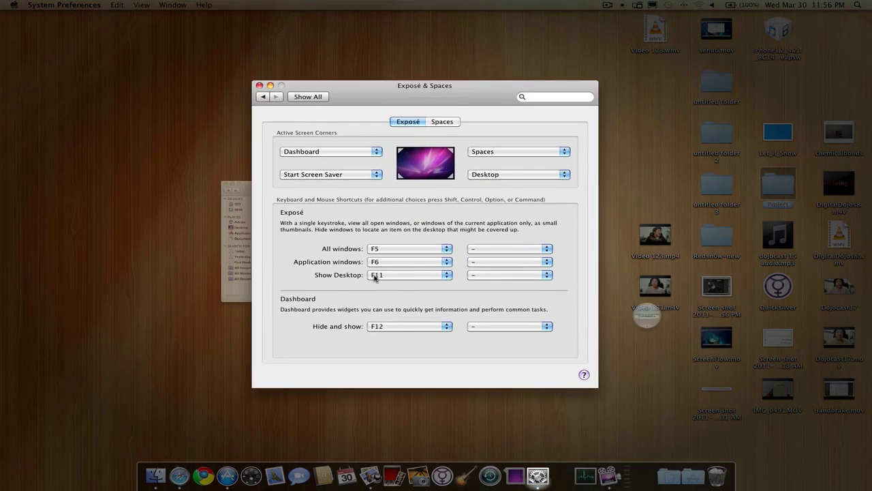
{"action": "key", "text": "F6"}
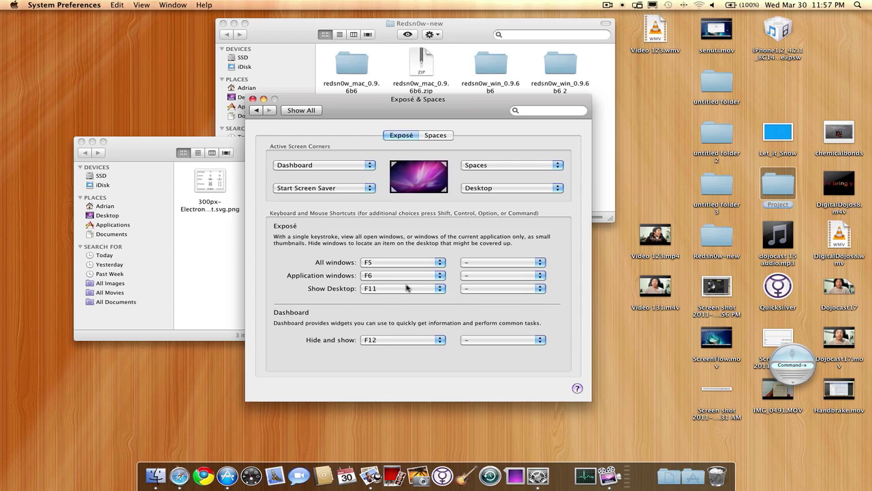
{"action": "key", "text": "F5"}
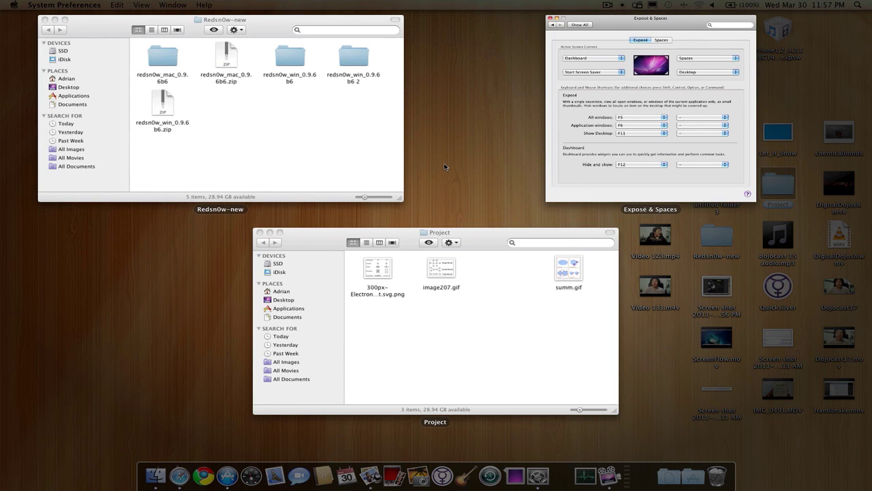
Step: Cycle through running applications, then try the F11 desktop, F9 all-windows and F10 application-windows views
{"action": "key", "text": "super+Tab"}
{"action": "key", "text": "super+Tab"}
{"action": "key", "text": "super+Tab"}
{"action": "key", "text": "super+Tab"}
{"action": "key", "text": "super+Tab"}
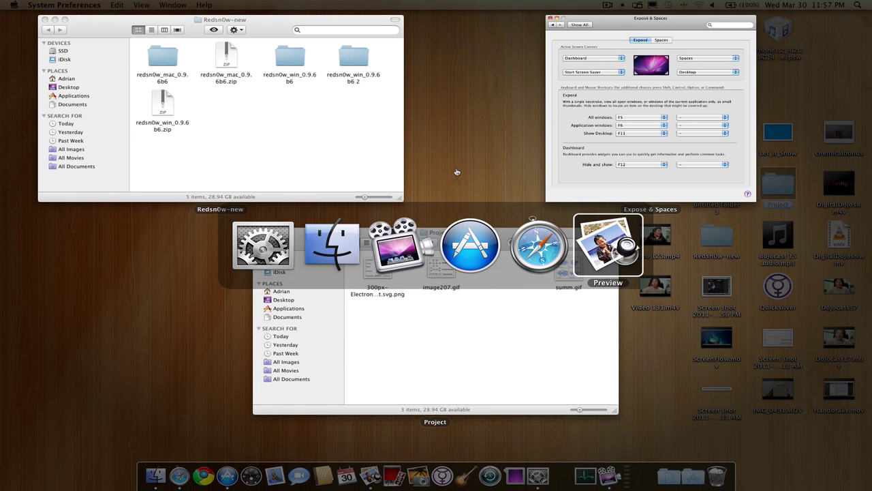
{"action": "key", "text": "super+shift+Tab"}
{"action": "key", "text": "Escape"}
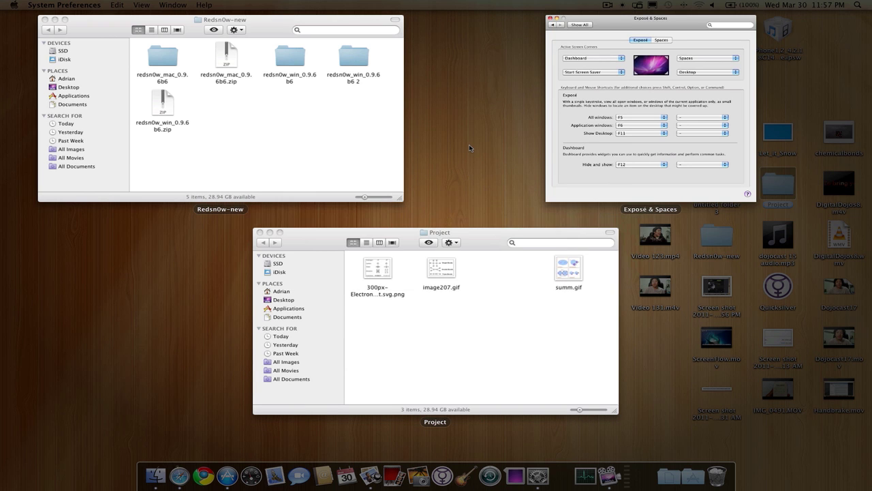
{"action": "key", "text": "F11"}
{"action": "key", "text": "F9"}
{"action": "key", "text": "F10"}
{"action": "key", "text": "F11"}
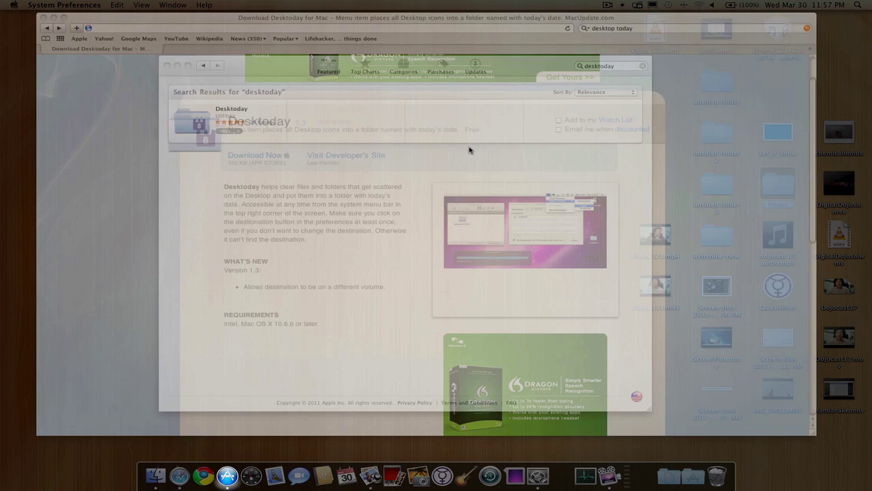
Step: Tab through each application's windows in the F10 view, finishing with Exposé & Spaces in front
{"action": "key", "text": "F10"}
{"action": "key", "text": "Tab"}
{"action": "key", "text": "Tab"}
{"action": "key", "text": "Tab"}
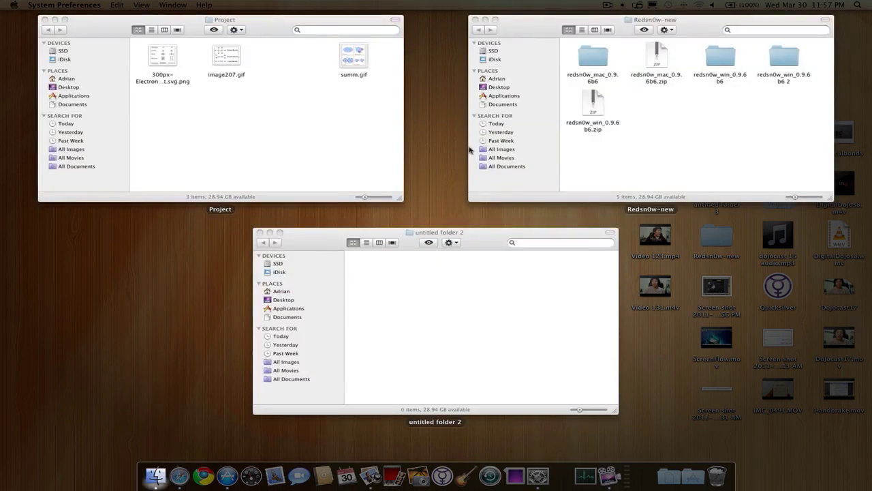
{"action": "key", "text": "Tab"}
{"action": "key", "text": "Tab"}
{"action": "key", "text": "Tab"}
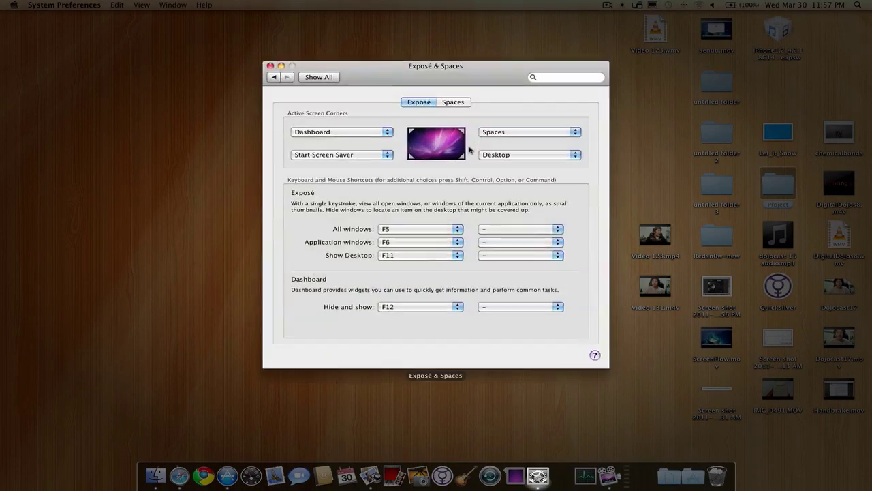
{"action": "key", "text": "Tab"}
{"action": "key", "text": "Tab"}
{"action": "key", "text": "Return"}
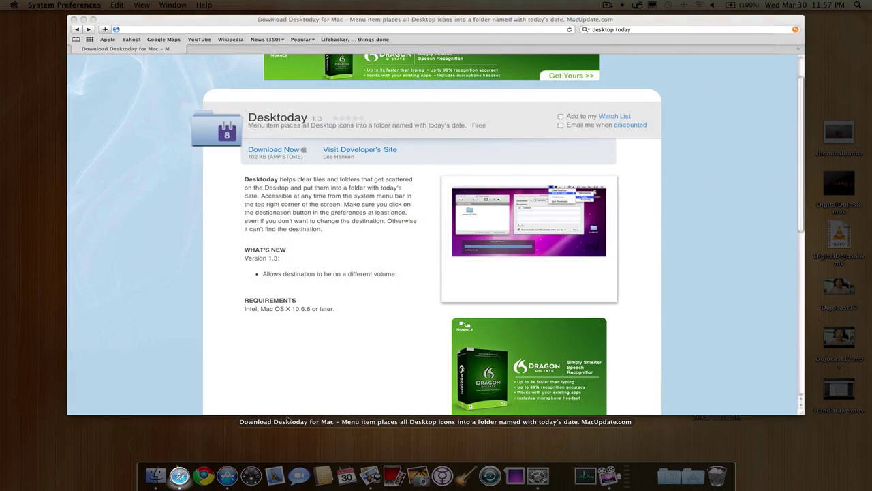
{"action": "key", "text": "Tab"}
{"action": "key", "text": "Tab"}
{"action": "key", "text": "Tab"}
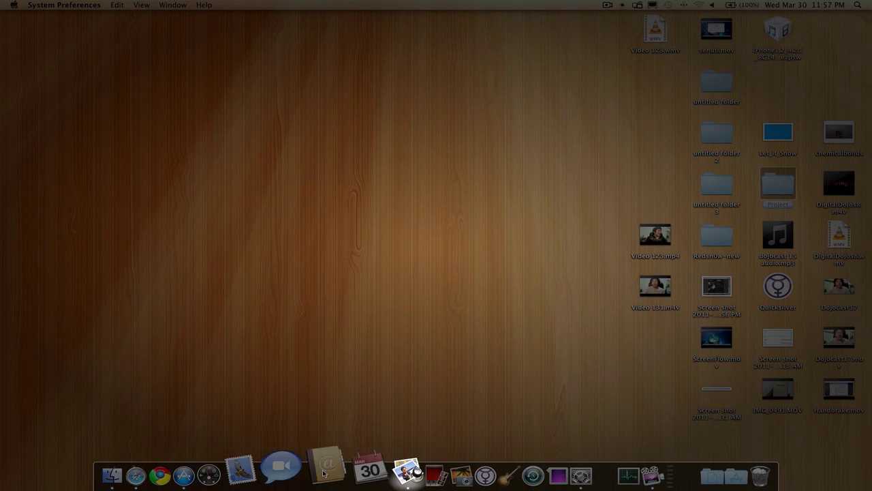
{"action": "key", "text": "Tab"}
{"action": "key", "text": "Tab"}
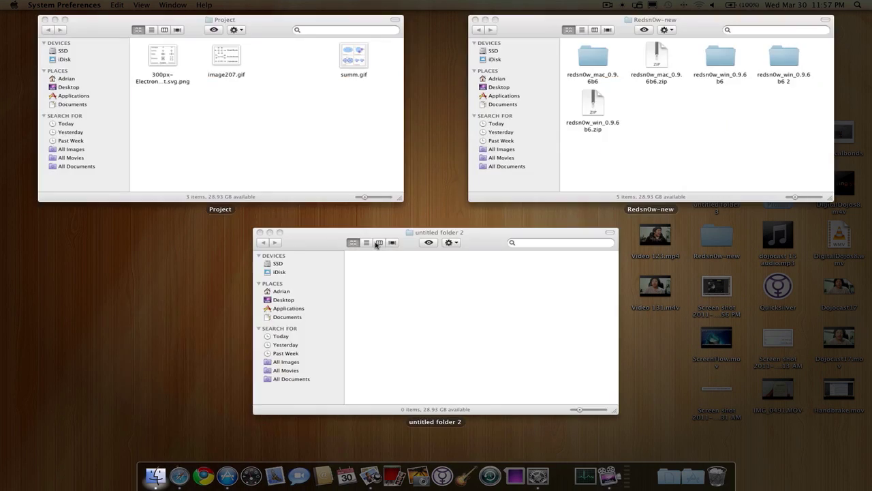
{"action": "key", "text": "Tab"}
{"action": "key", "text": "Tab"}
{"action": "key", "text": "Tab"}
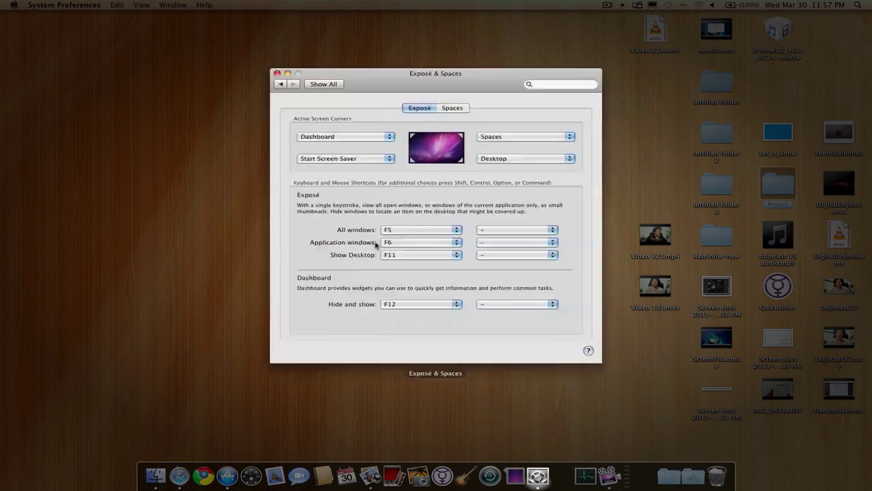
{"action": "key", "text": "Return"}
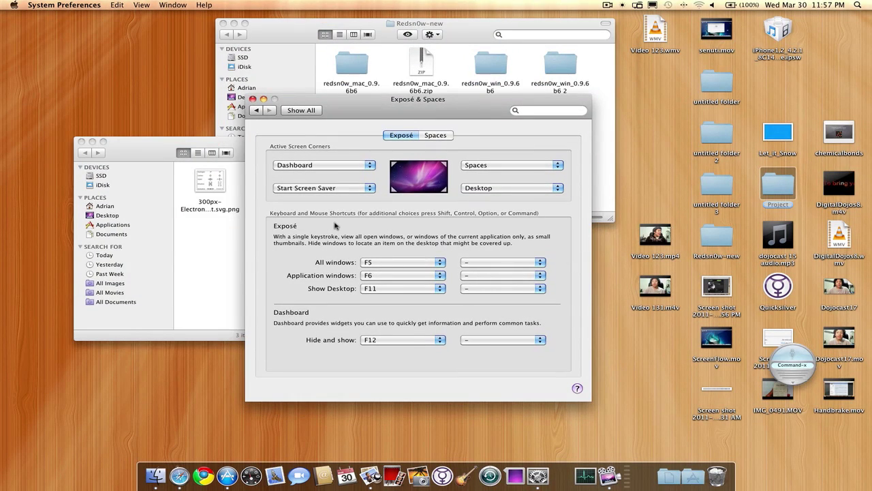
Step: On the Spaces tab, try rows and columns: one row of four, sixteen spaces, then back to one row
{"action": "left_click", "coordinate": [426, 134]}
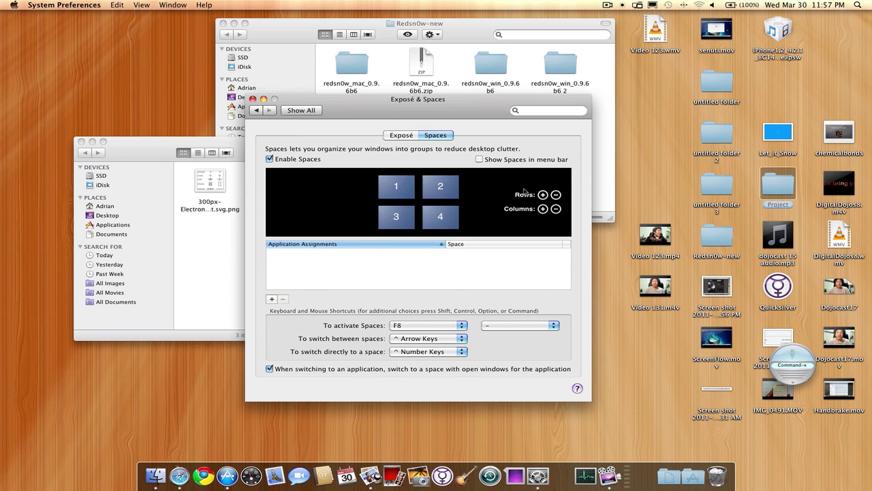
{"action": "left_click", "coordinate": [556, 195]}
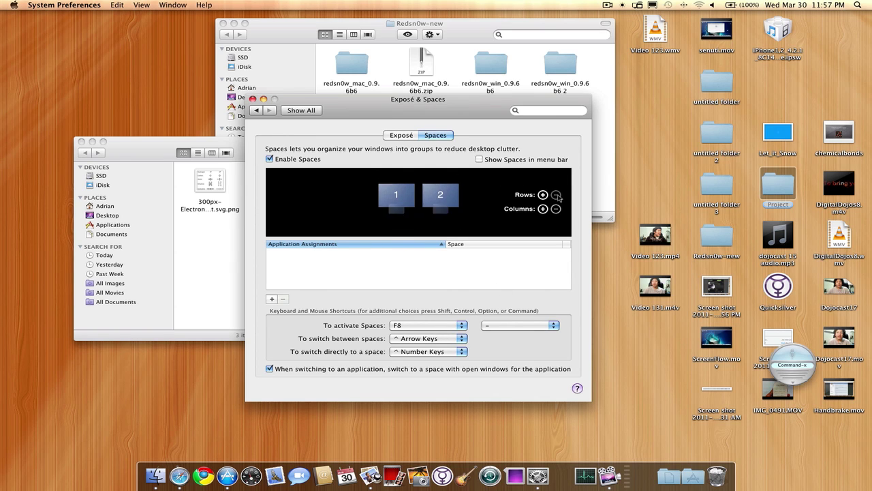
{"action": "left_click", "coordinate": [543, 208]}
{"action": "left_click", "coordinate": [543, 209]}
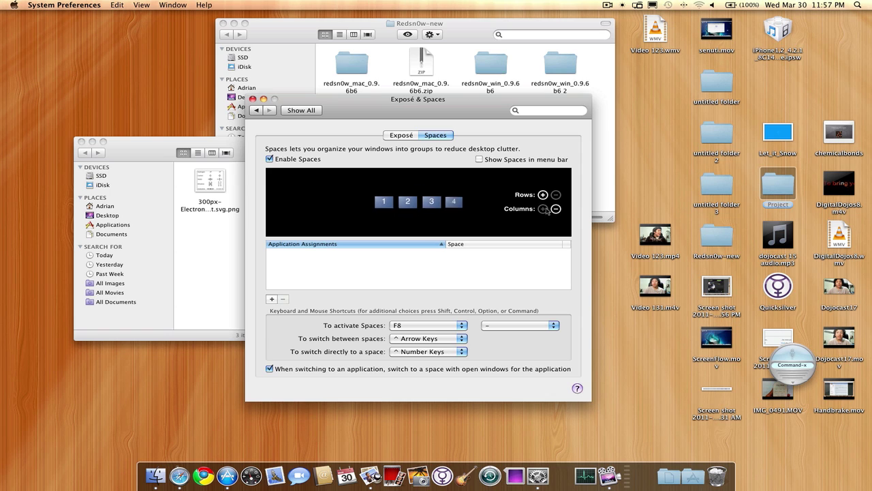
{"action": "left_click", "coordinate": [543, 195]}
{"action": "left_click", "coordinate": [543, 195]}
{"action": "left_click", "coordinate": [543, 195]}
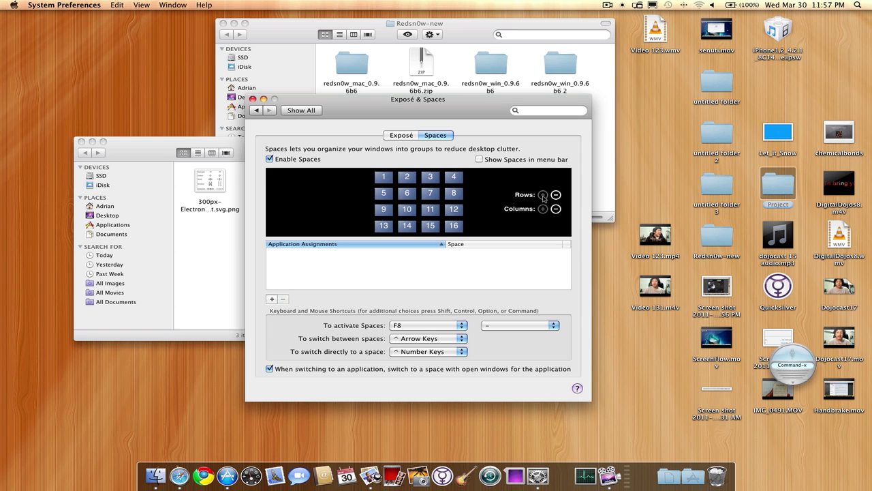
{"action": "left_click", "coordinate": [555, 195]}
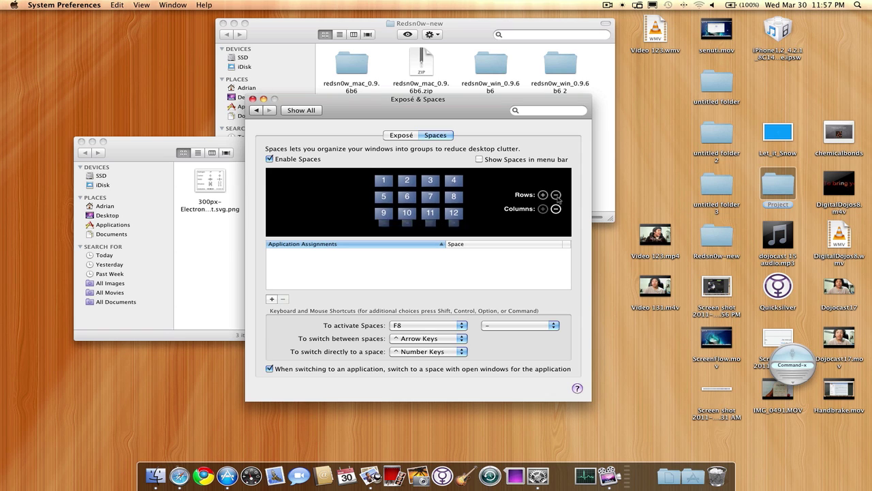
{"action": "left_click", "coordinate": [555, 195]}
{"action": "left_click", "coordinate": [556, 195]}
Step: Reduce to two columns and add a second row for a 2×2 grid of four spaces
{"action": "left_click", "coordinate": [555, 208]}
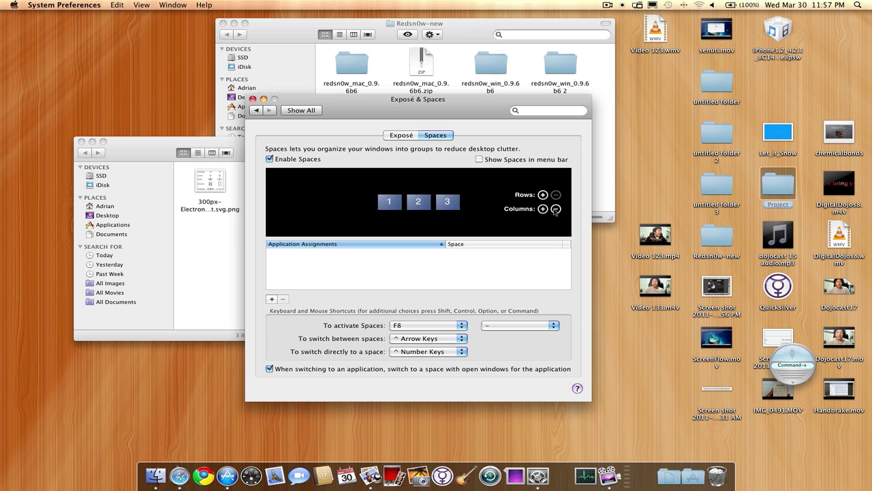
{"action": "left_click", "coordinate": [555, 209]}
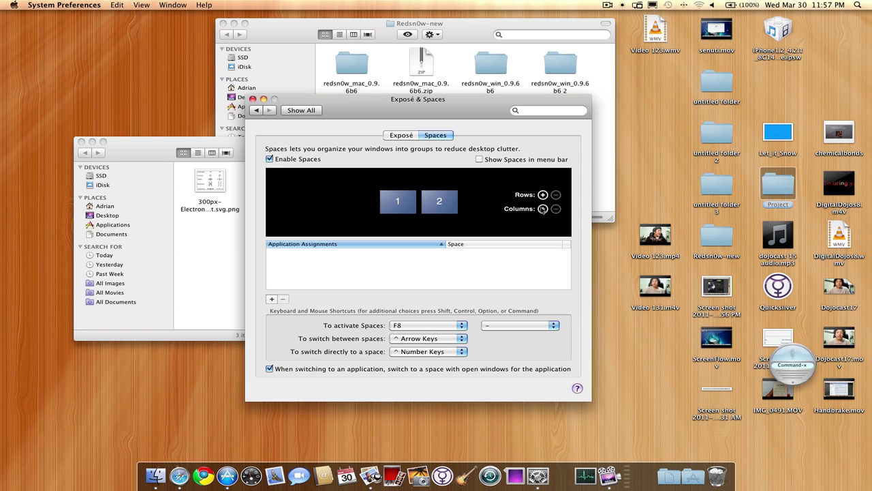
{"action": "left_click", "coordinate": [543, 209]}
{"action": "left_click", "coordinate": [556, 209]}
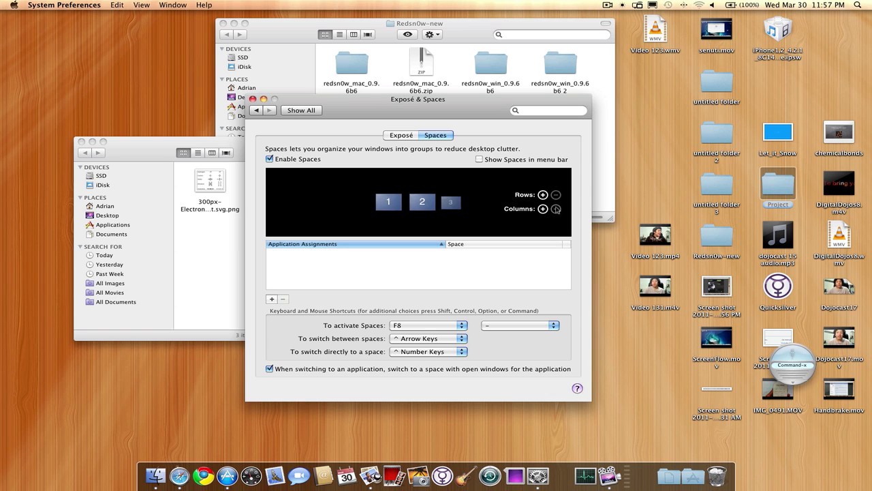
{"action": "left_click", "coordinate": [543, 195]}
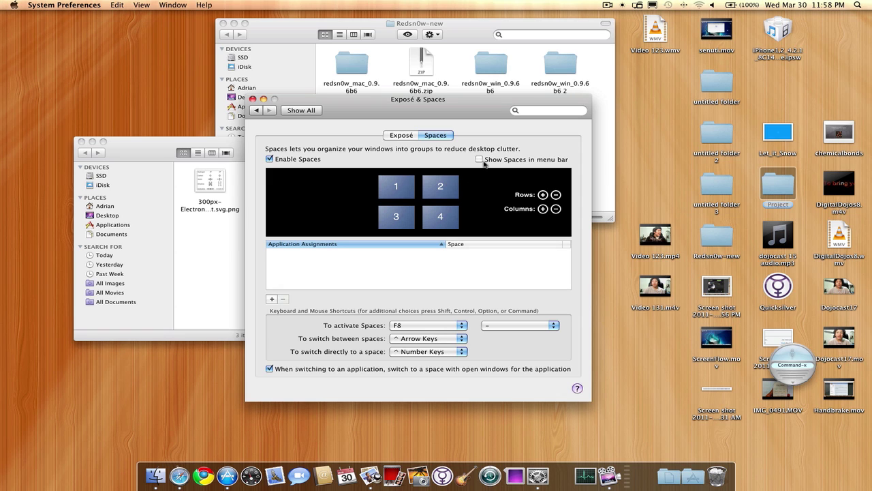
{"action": "left_click", "coordinate": [483, 161]}
{"action": "left_click", "coordinate": [636, 6]}
{"action": "left_click", "coordinate": [636, 5]}
{"action": "left_click", "coordinate": [479, 161]}
{"action": "left_click", "coordinate": [271, 300]}
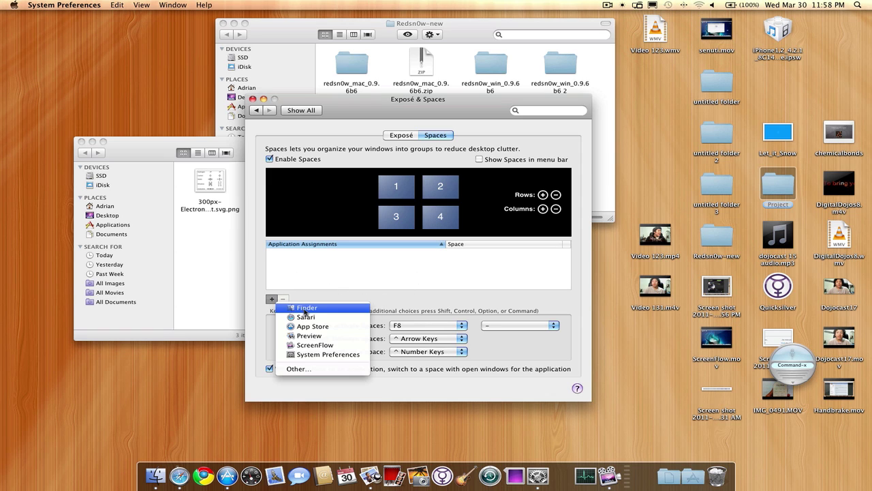
{"action": "left_click", "coordinate": [382, 296]}
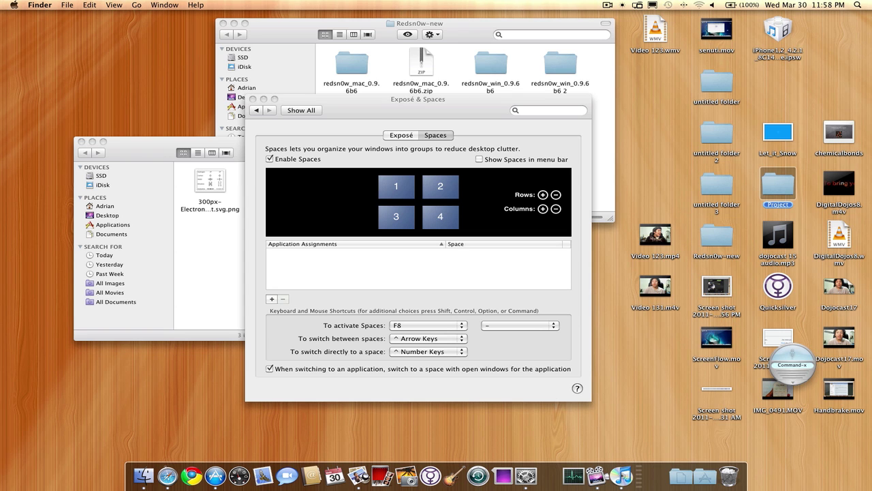
Step: Press F8 to see an overview of all four spaces
{"action": "key", "text": "F8"}
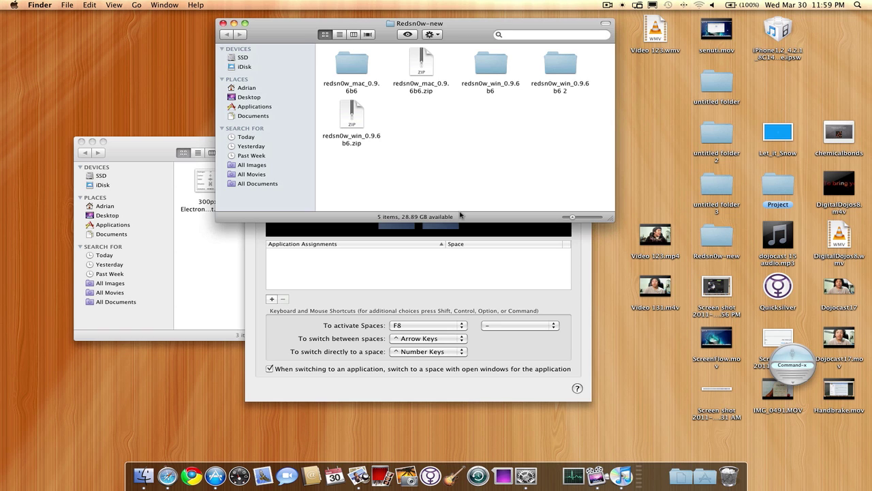
Step: Bring the Exposé & Spaces window back in front and open the Flux menu-bar menu
{"action": "left_click", "coordinate": [535, 301]}
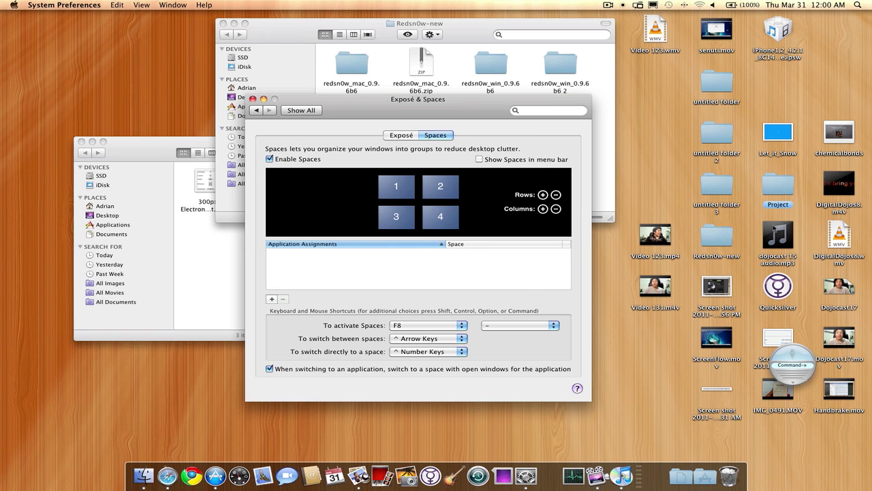
{"action": "left_click", "coordinate": [643, 111]}
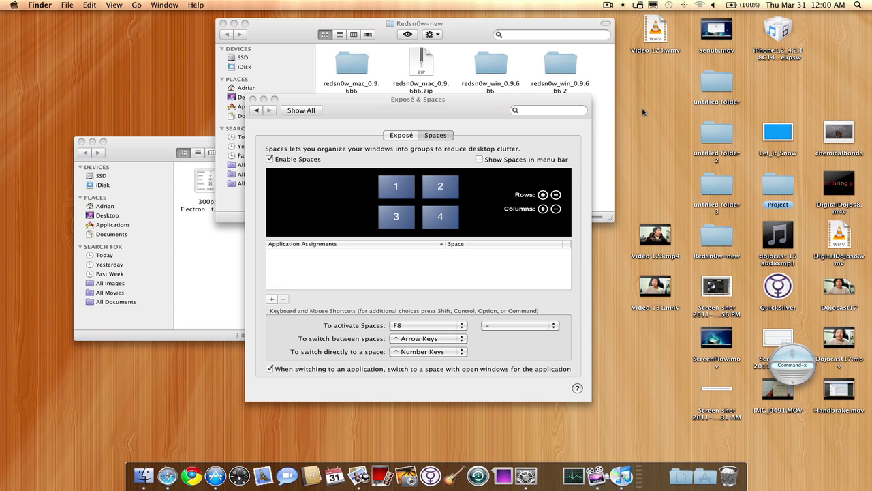
{"action": "left_click", "coordinate": [618, 6]}
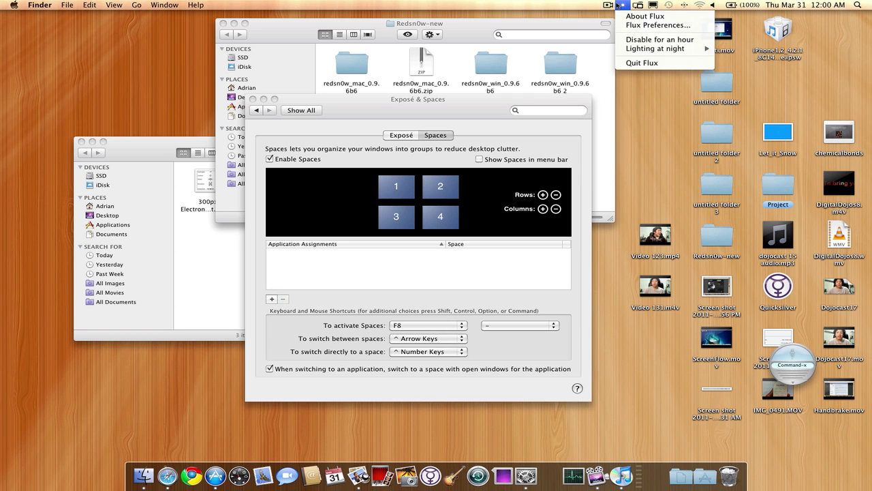